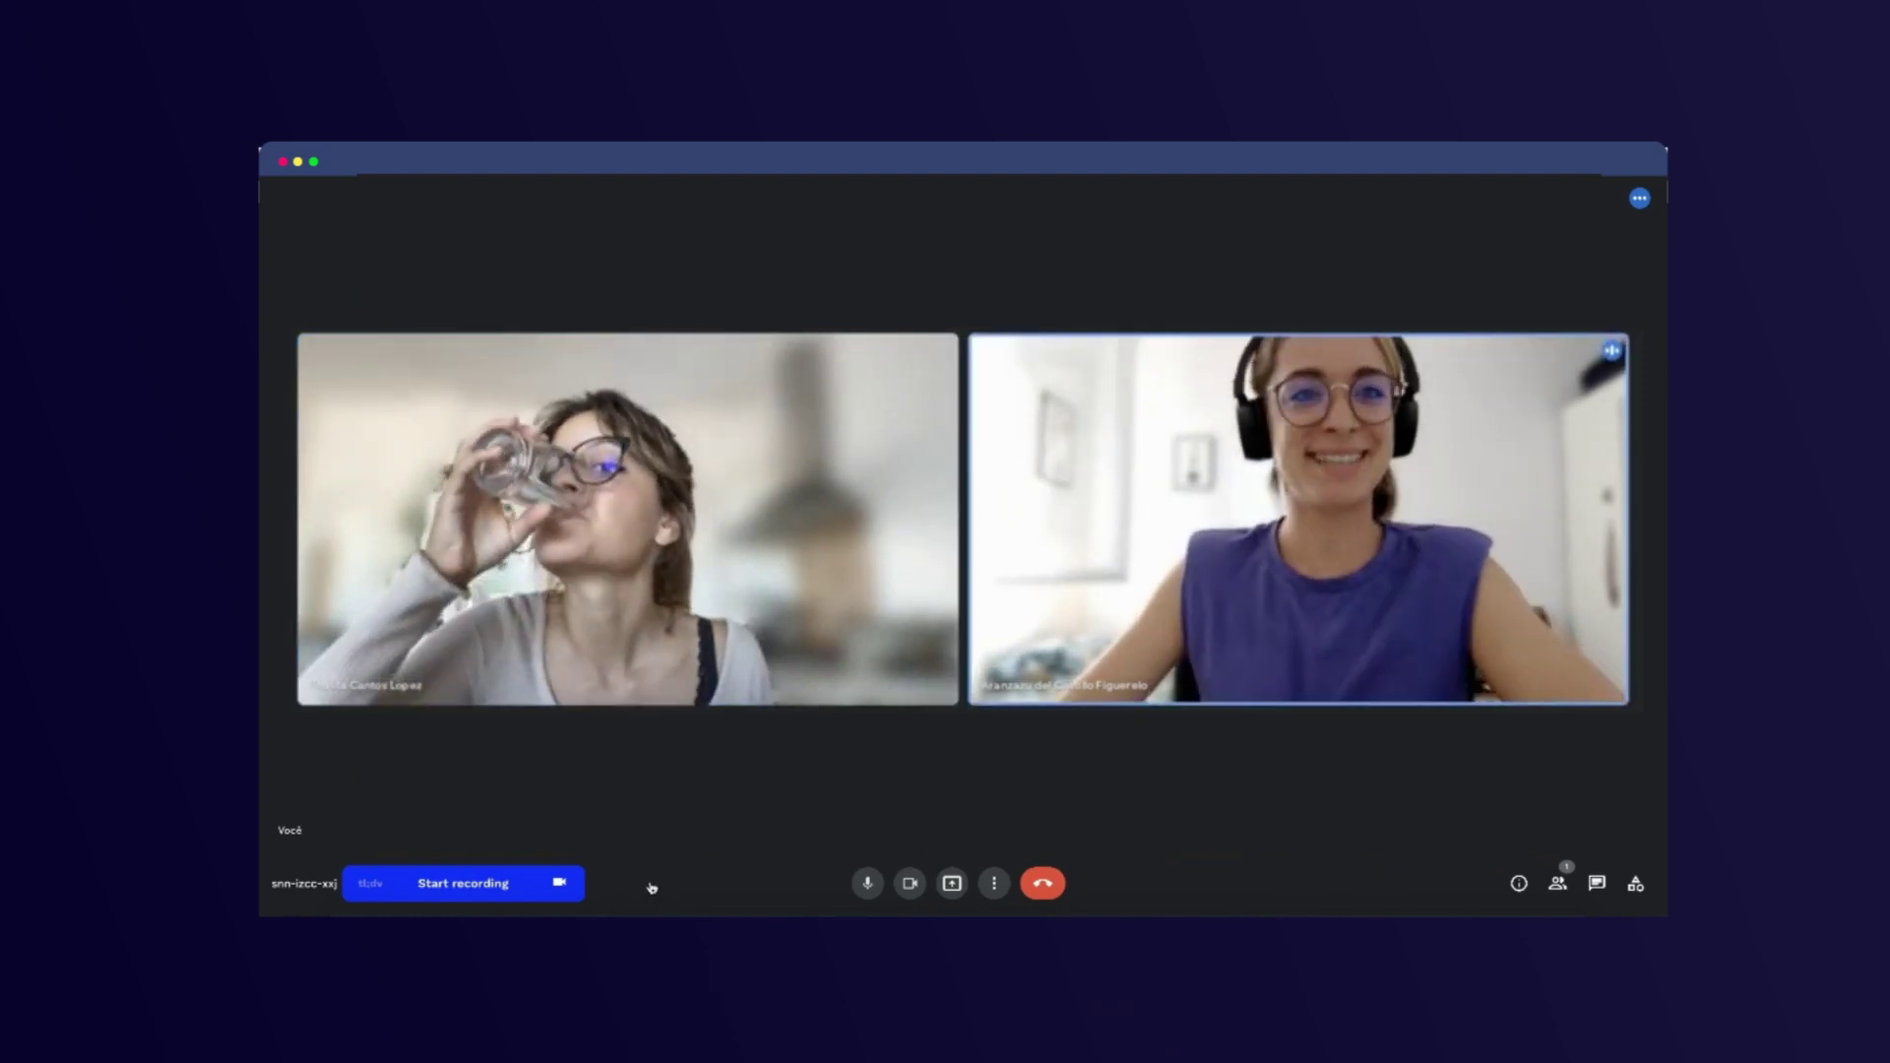
Start the tl;dv recording so its recorder joins the Meet call
{"action": "left_click", "coordinate": [556, 883]}
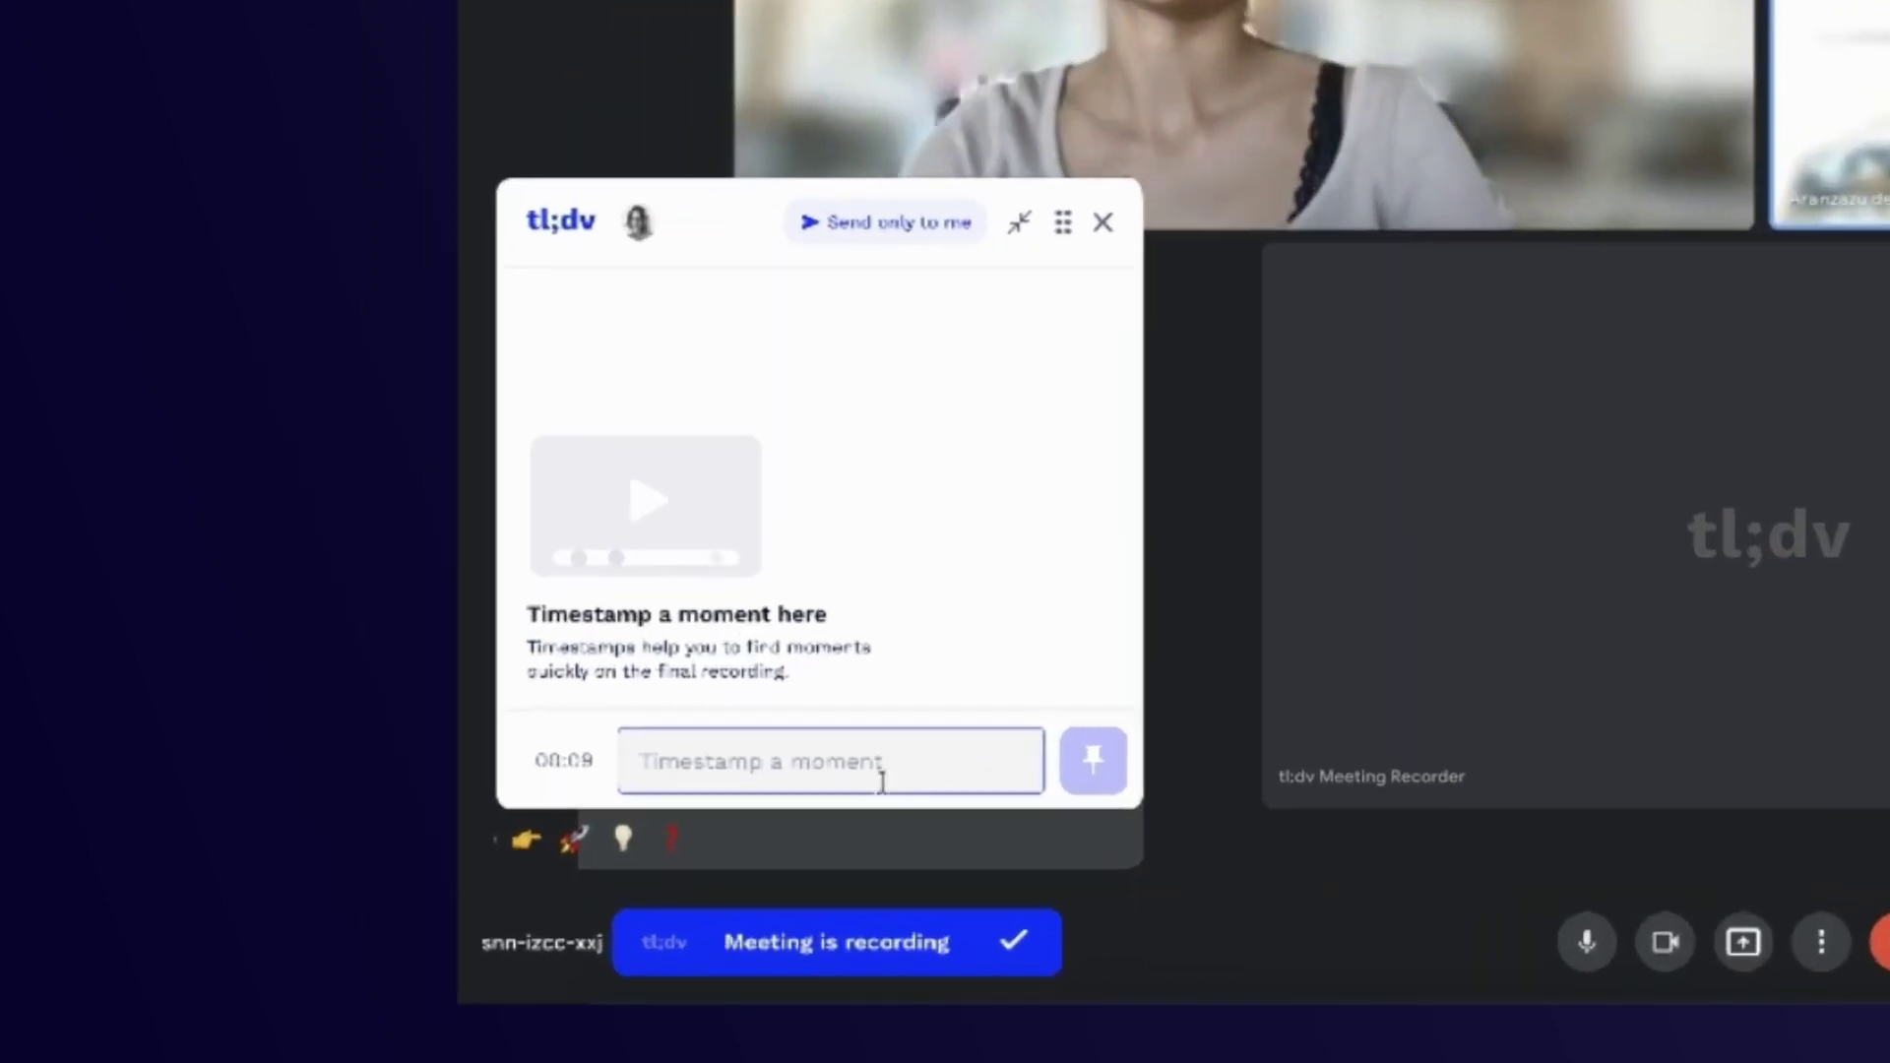
Pin highlights 'LMI is not showing to thali', 'UX/UI/UXR structure', 'Prototypes & specs' and 'Research repository'
{"action": "left_click", "coordinate": [401, 789]}
{"action": "type", "text": "LMI is not showing"}
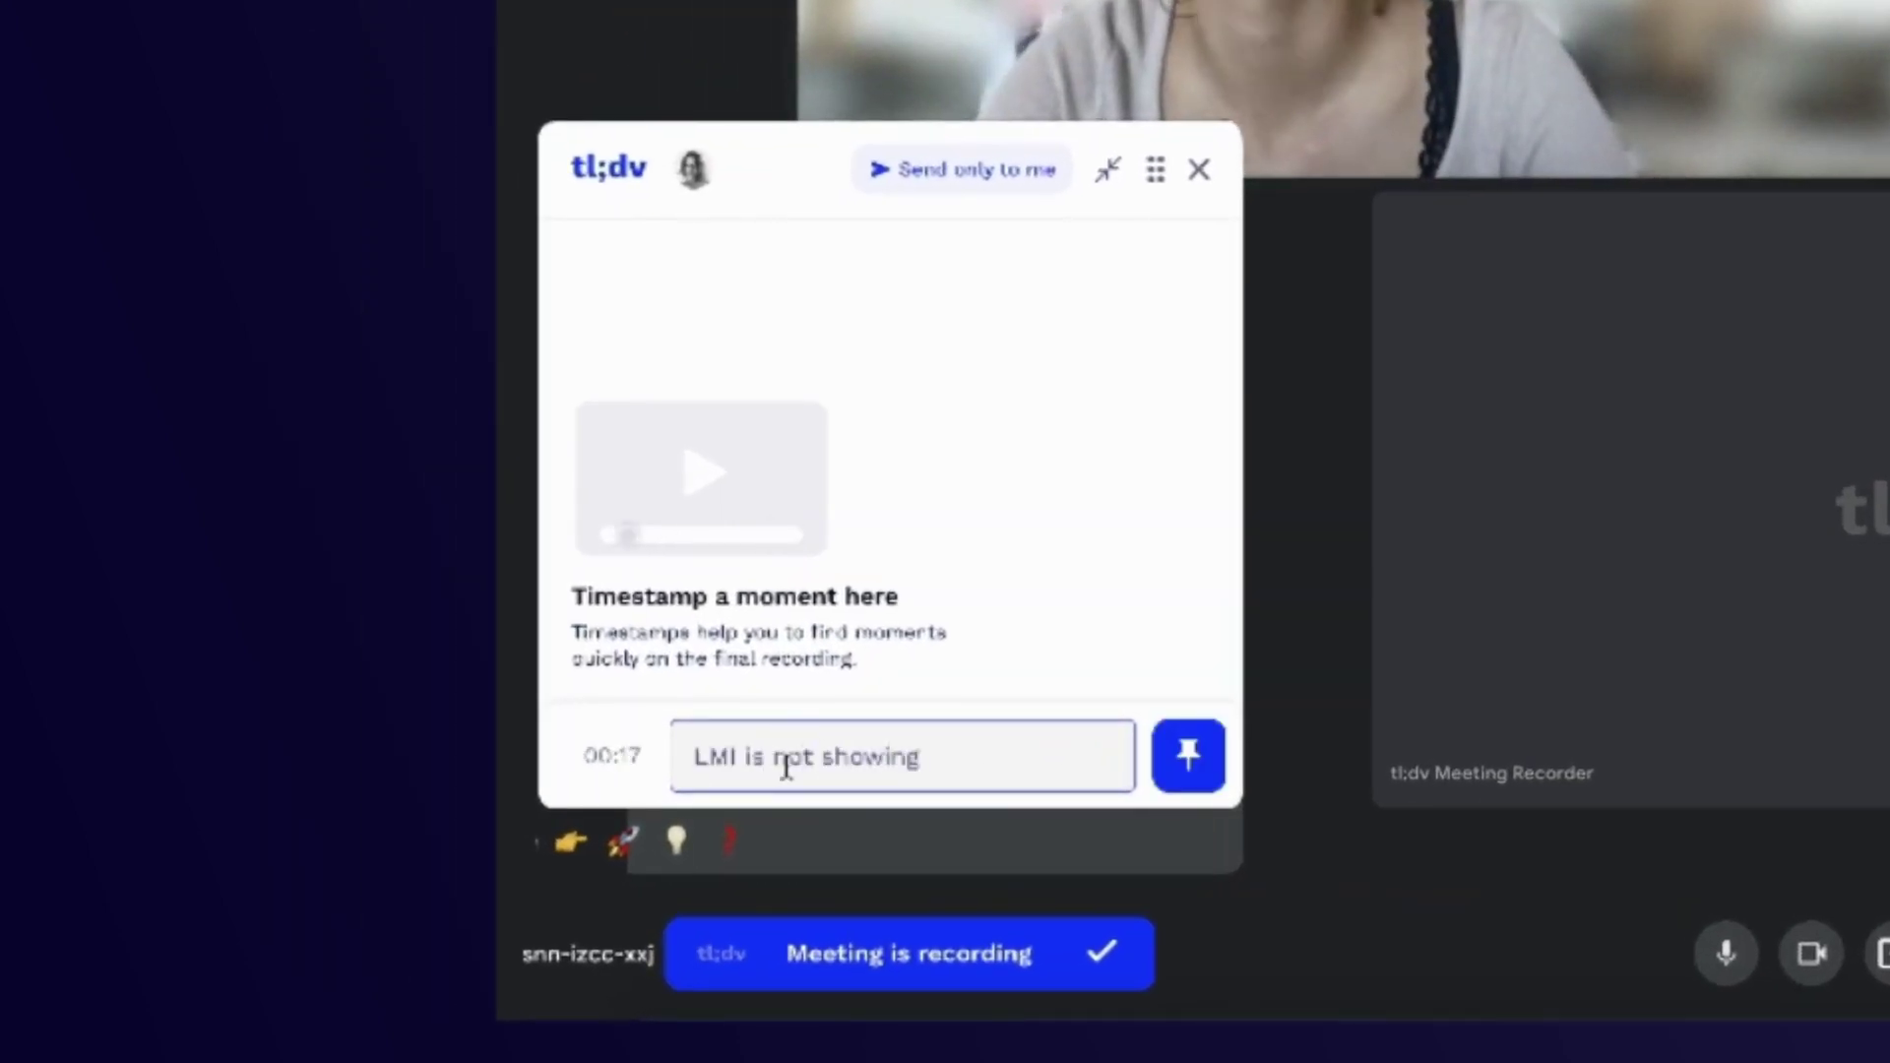
{"action": "type", "text": " to thali"}
{"action": "key", "text": "Return"}
{"action": "type", "text": "UX/UI/UXR structure"}
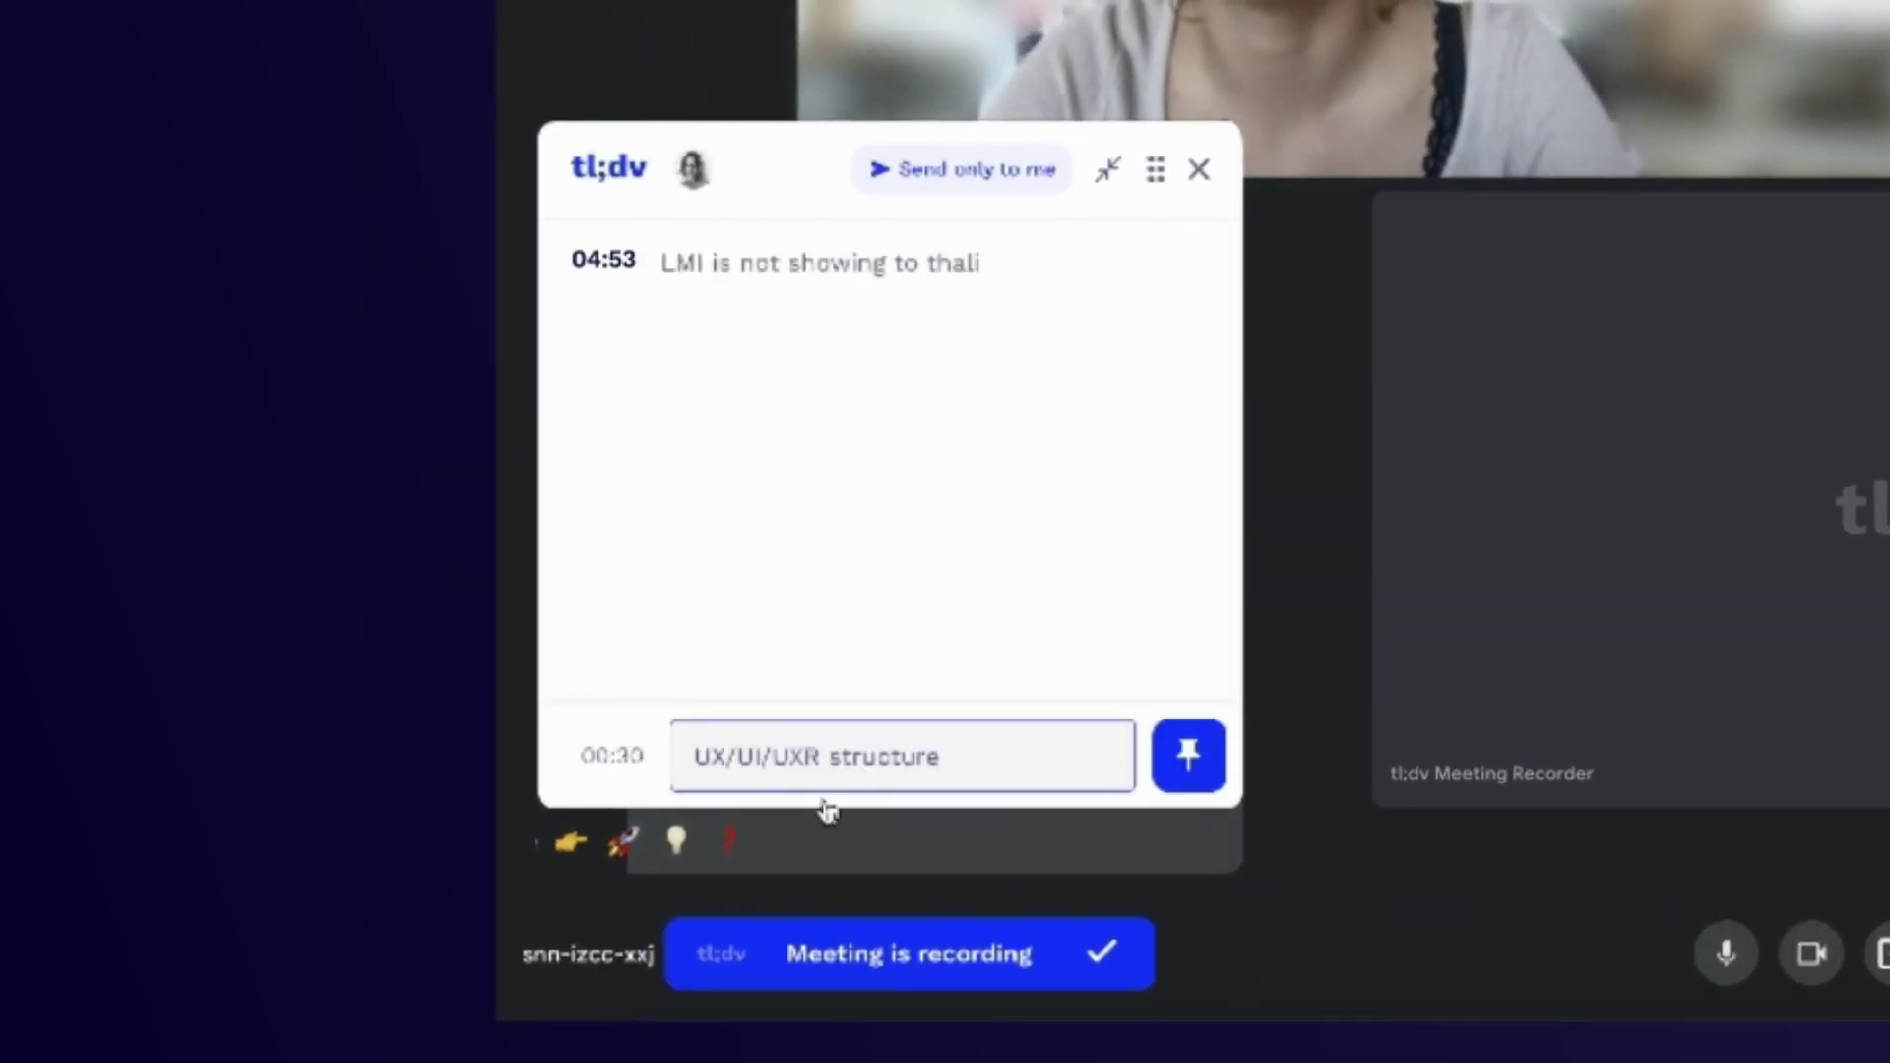
{"action": "key", "text": "Return"}
{"action": "type", "text": "Prototypes @a"}
{"action": "key", "text": "BackSpace"}
{"action": "key", "text": "BackSpace"}
{"action": "key", "text": "BackSpace"}
{"action": "type", "text": "specs"}
{"action": "key", "text": "Return"}
{"action": "type", "text": "Research Repository"}
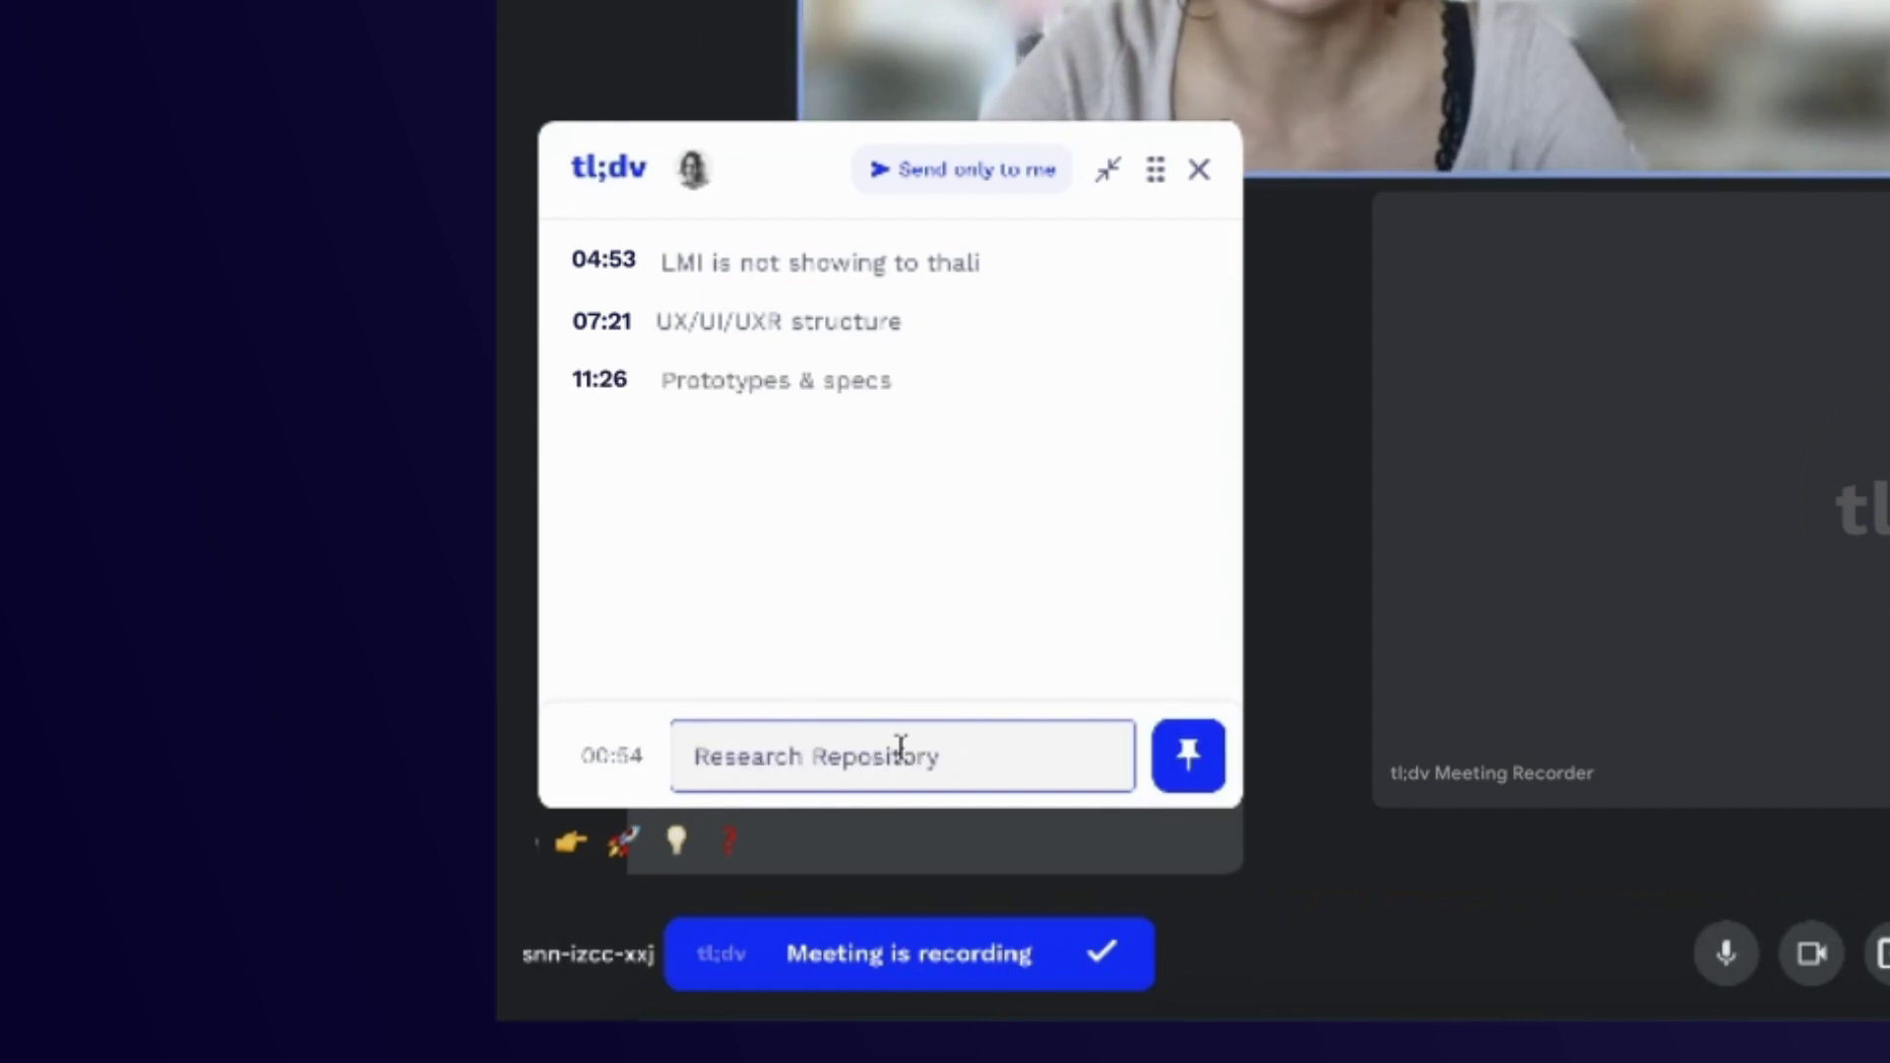
{"action": "key", "text": "Return"}
{"action": "type", "text": "Product feedback - any new idea"}
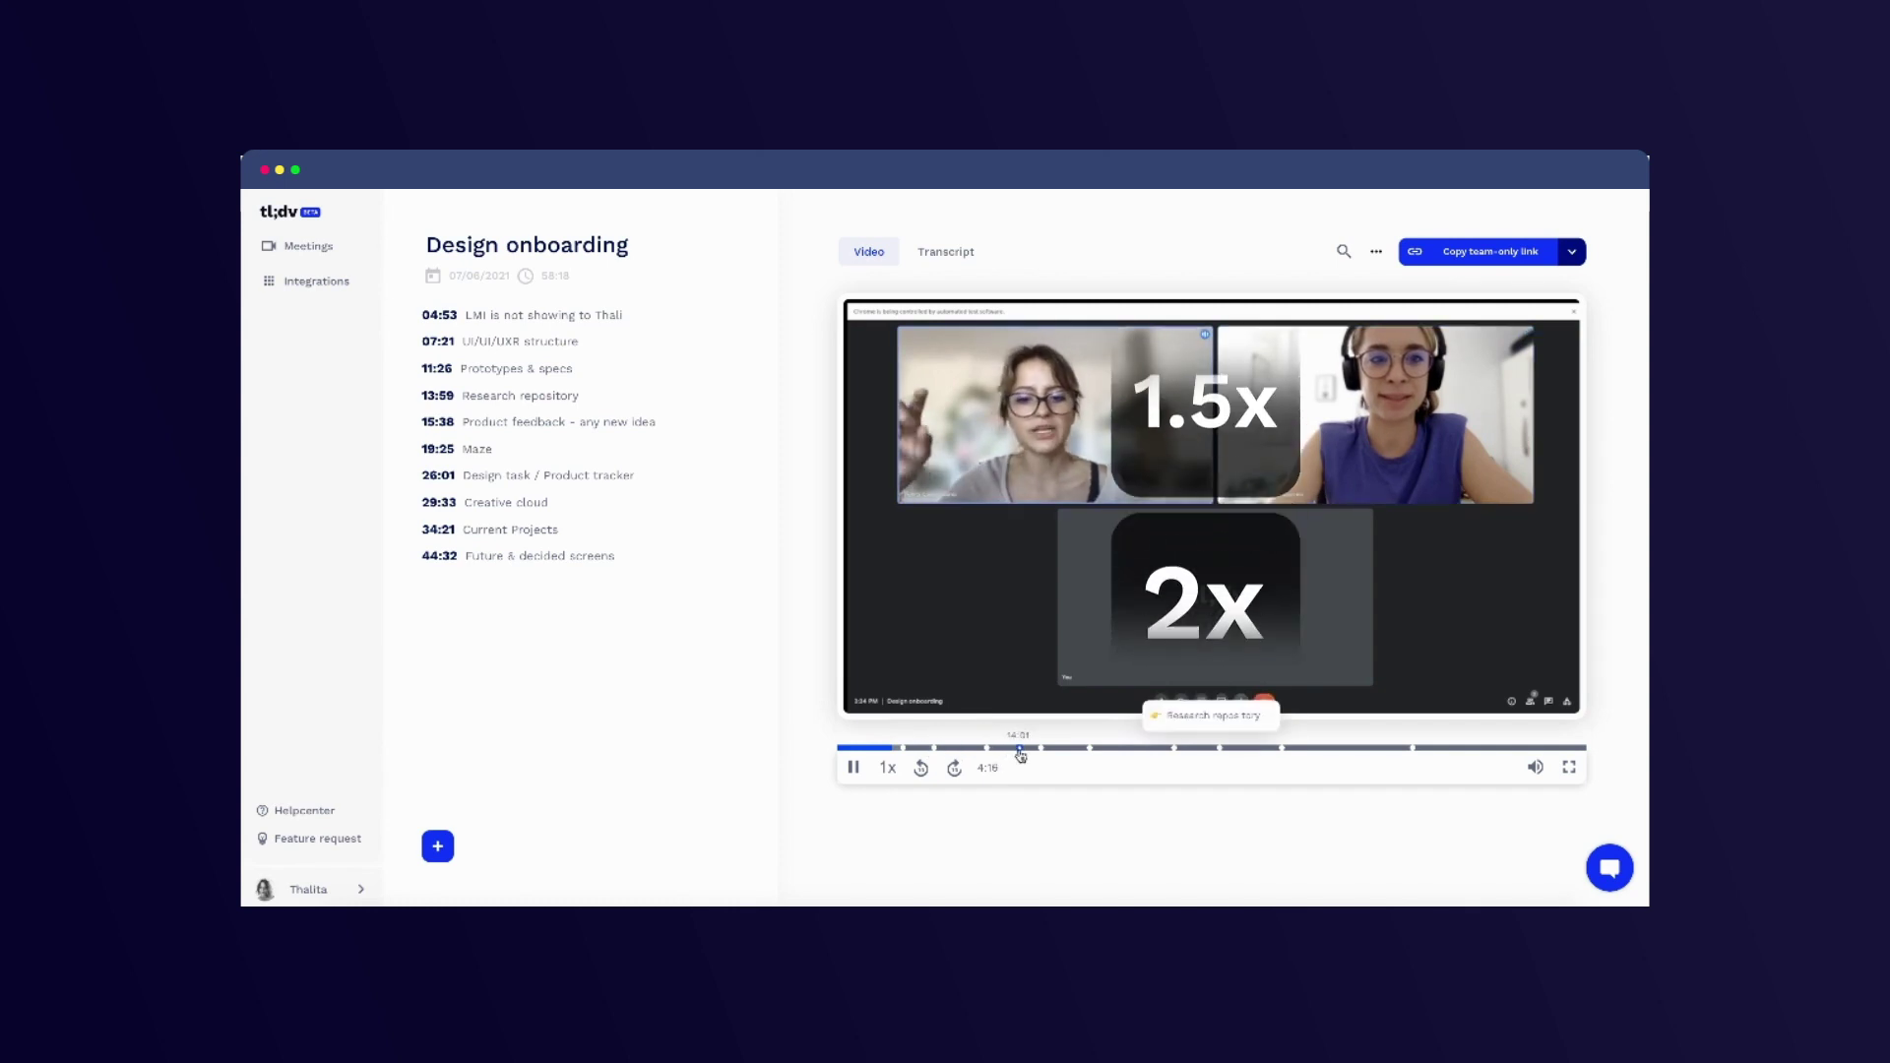
Browse the Design onboarding transcript, return to the video, and open the link-sharing menu
{"action": "left_click", "coordinate": [945, 258]}
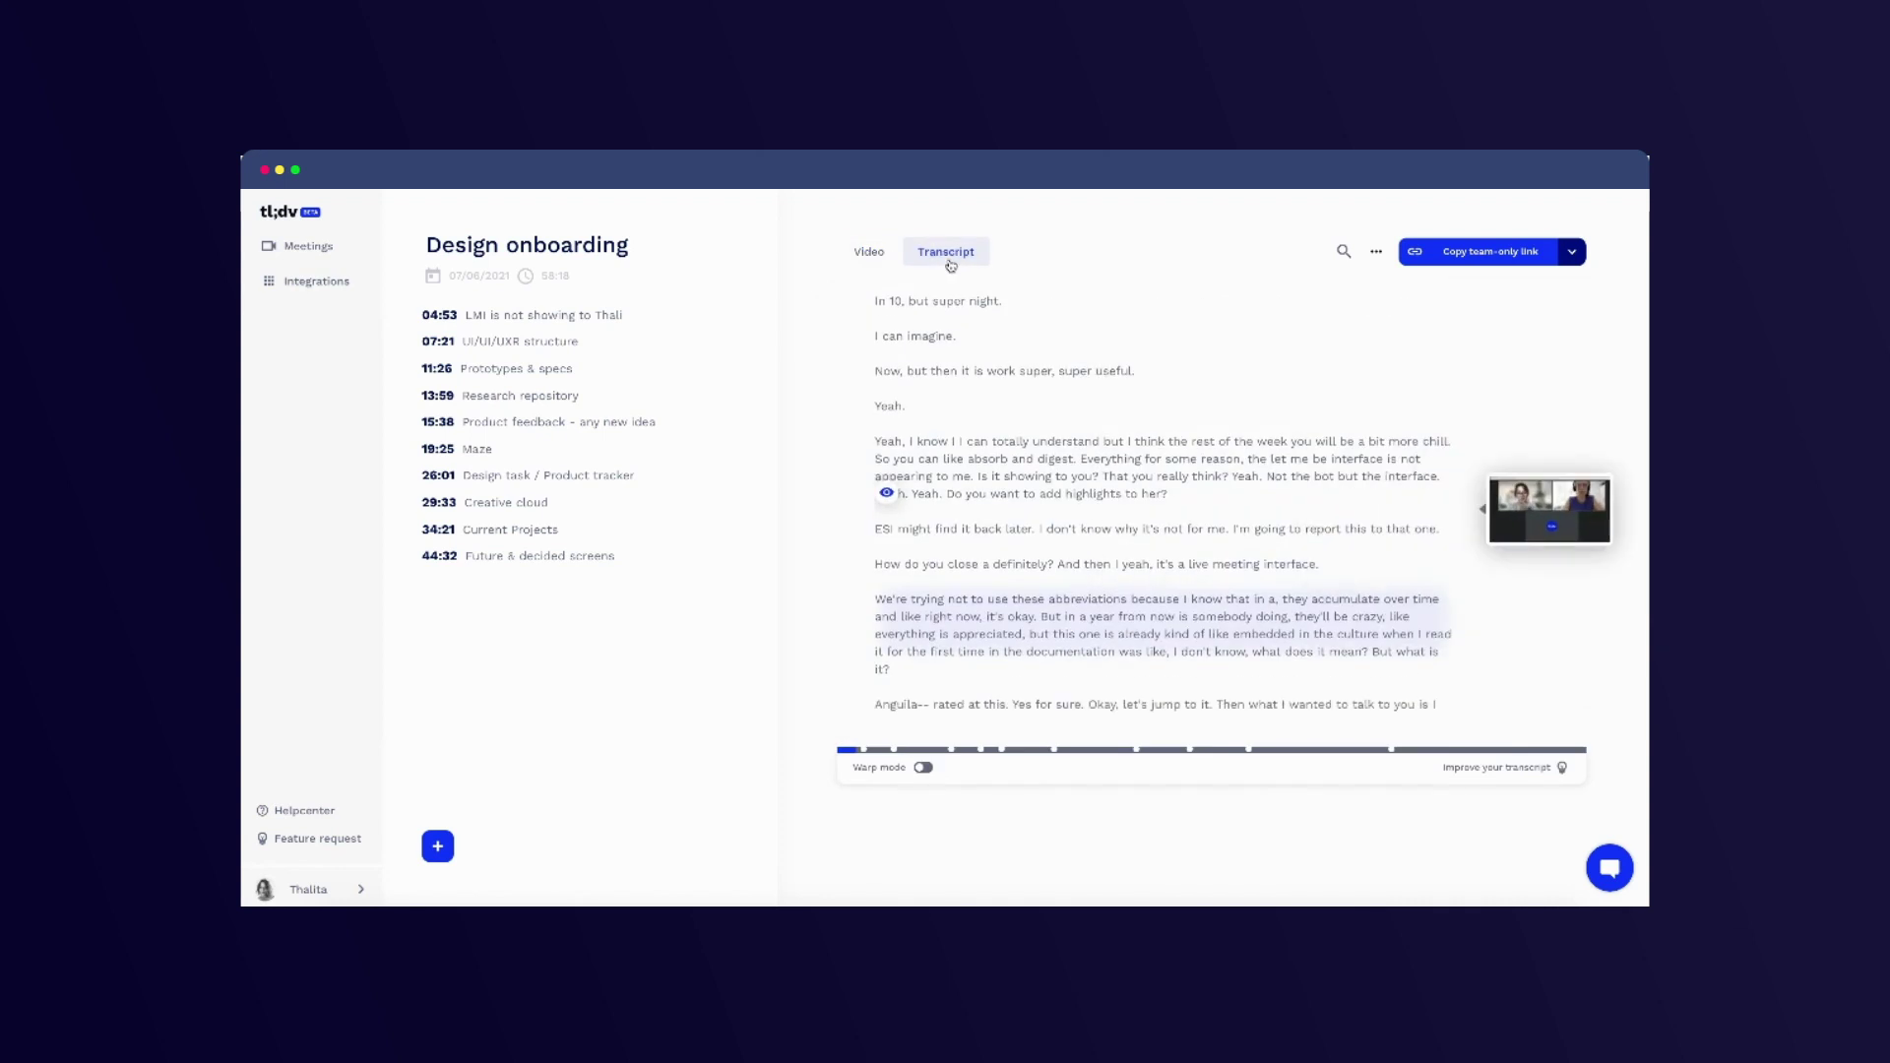
{"action": "scroll", "coordinate": [958, 512], "scroll_direction": "down", "scroll_amount": 5}
{"action": "scroll", "coordinate": [958, 513], "scroll_direction": "down", "scroll_amount": 5}
{"action": "left_click", "coordinate": [965, 524]}
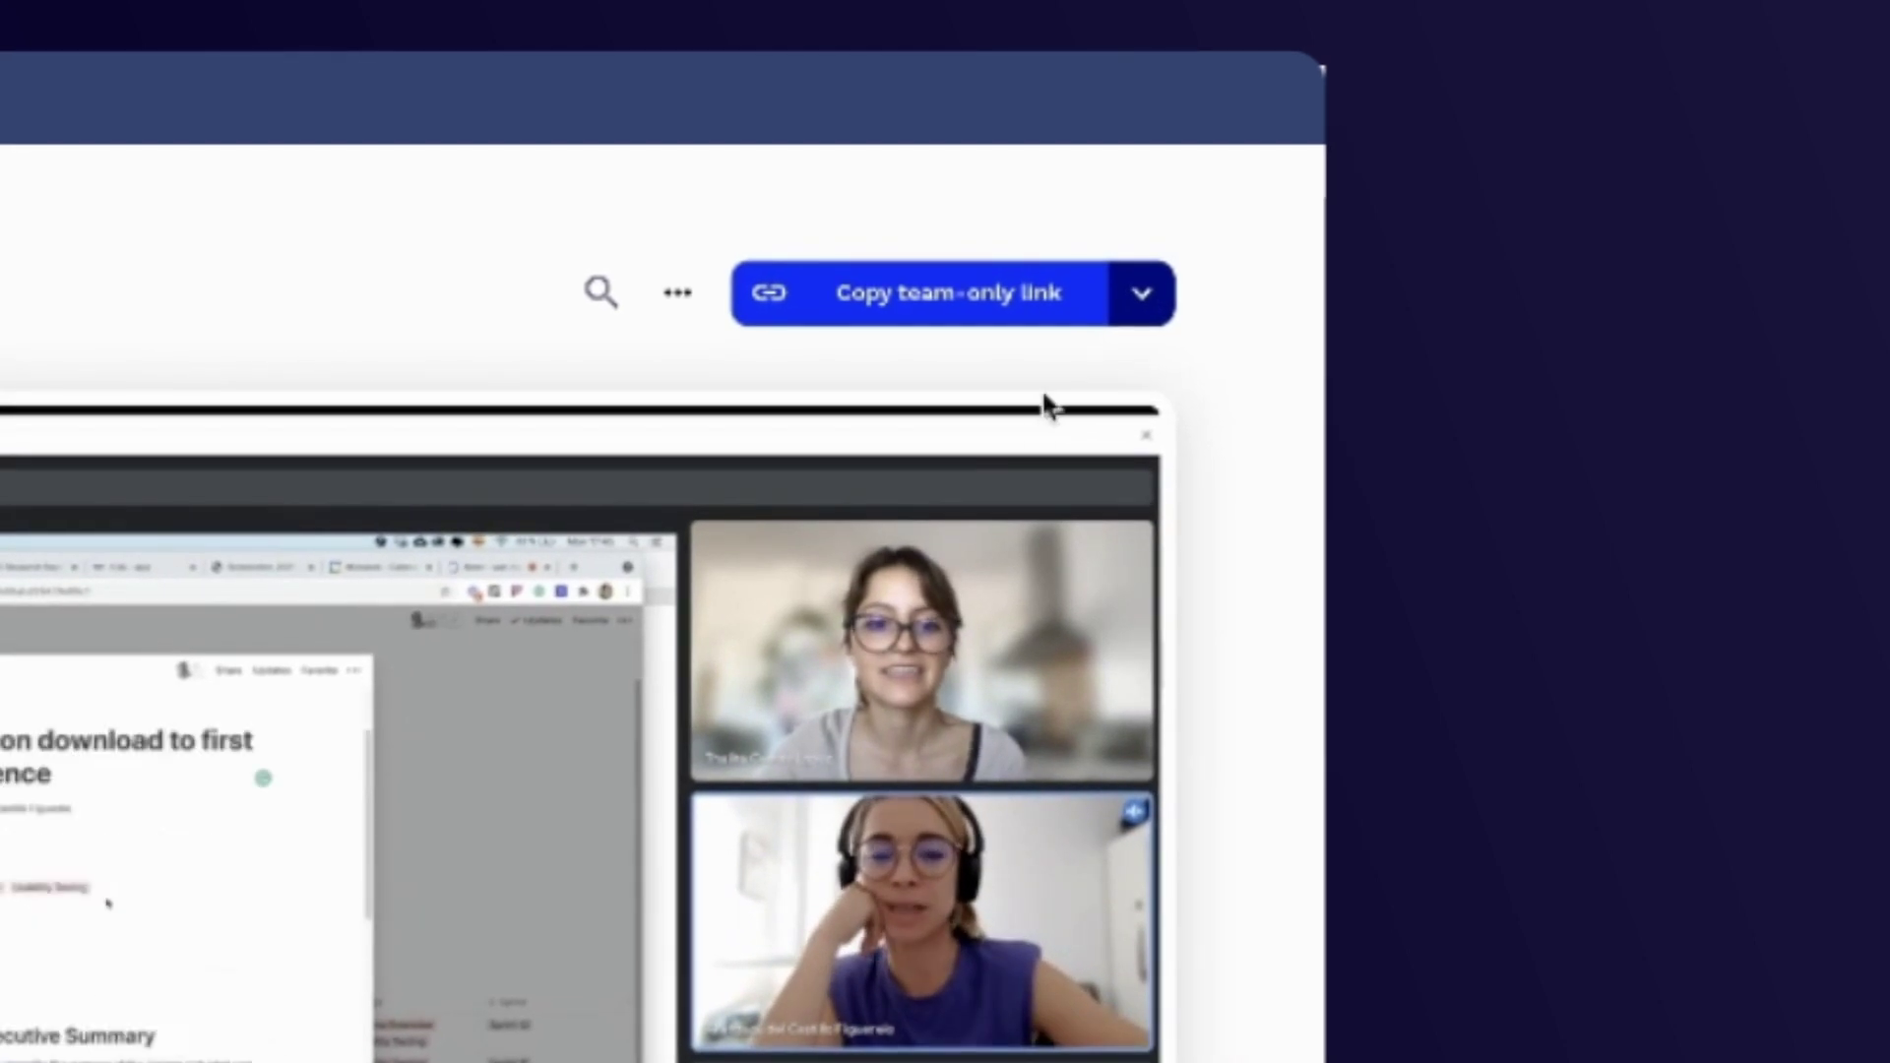
{"action": "left_click", "coordinate": [1141, 302]}
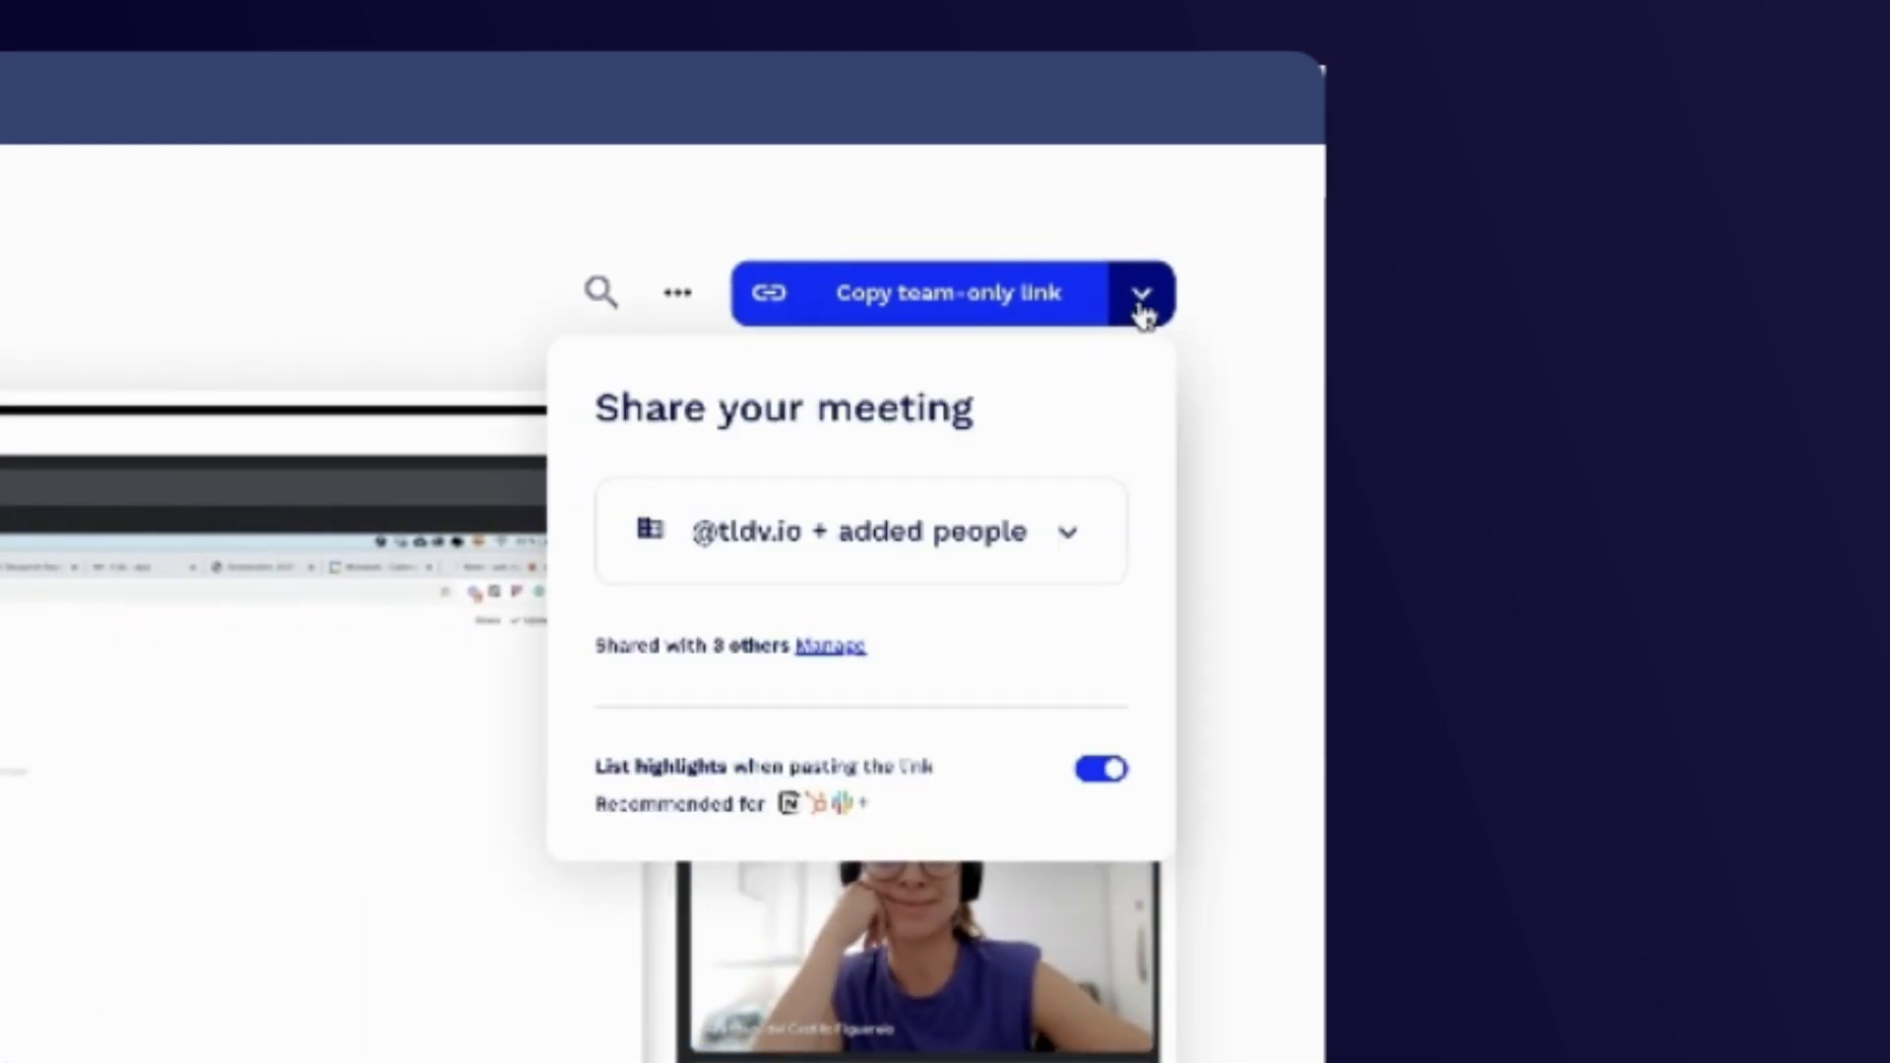